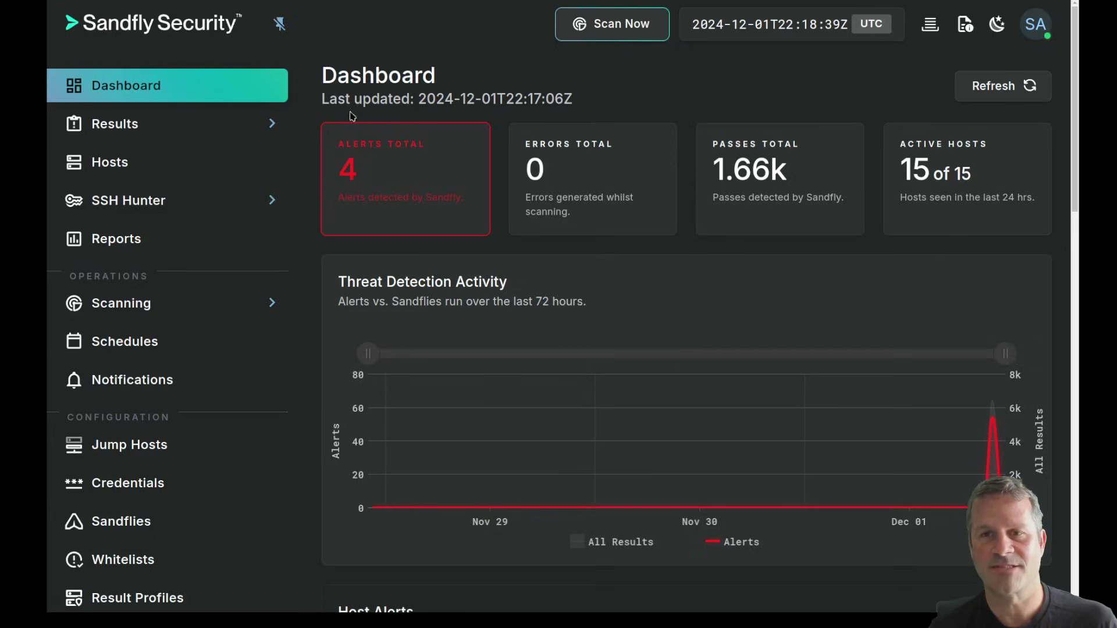
From the Alerts Total card, open the sandfly-victim host's results
click(380, 170)
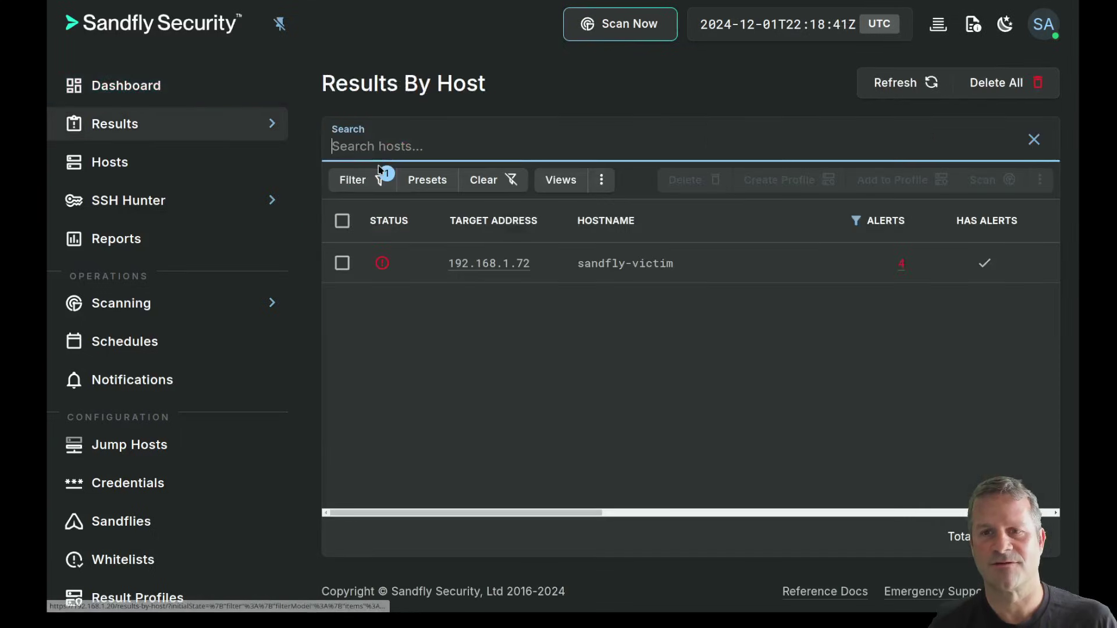
click(486, 267)
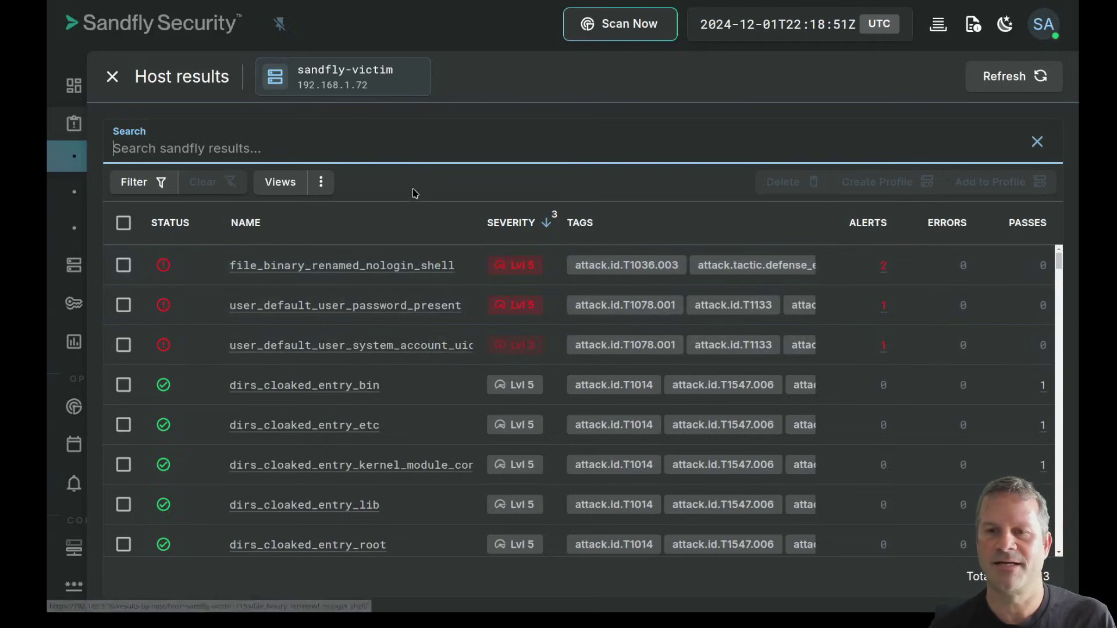
Widen the NAME column and open Key forensics for file_binary_renamed_nologin_shell
drag(480, 223, 614, 223)
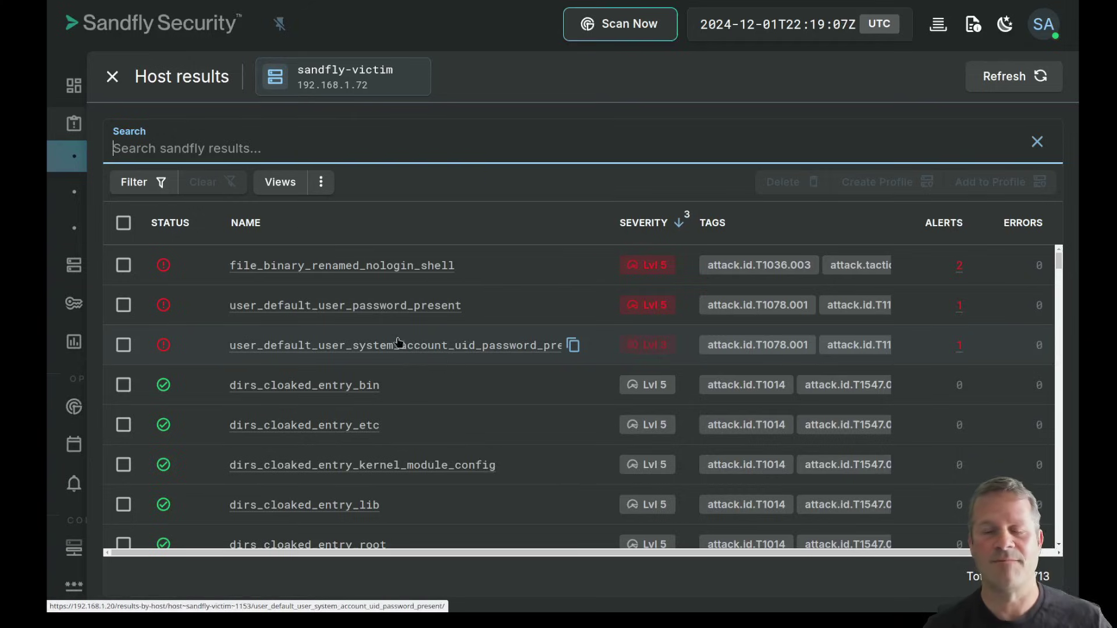
click(378, 266)
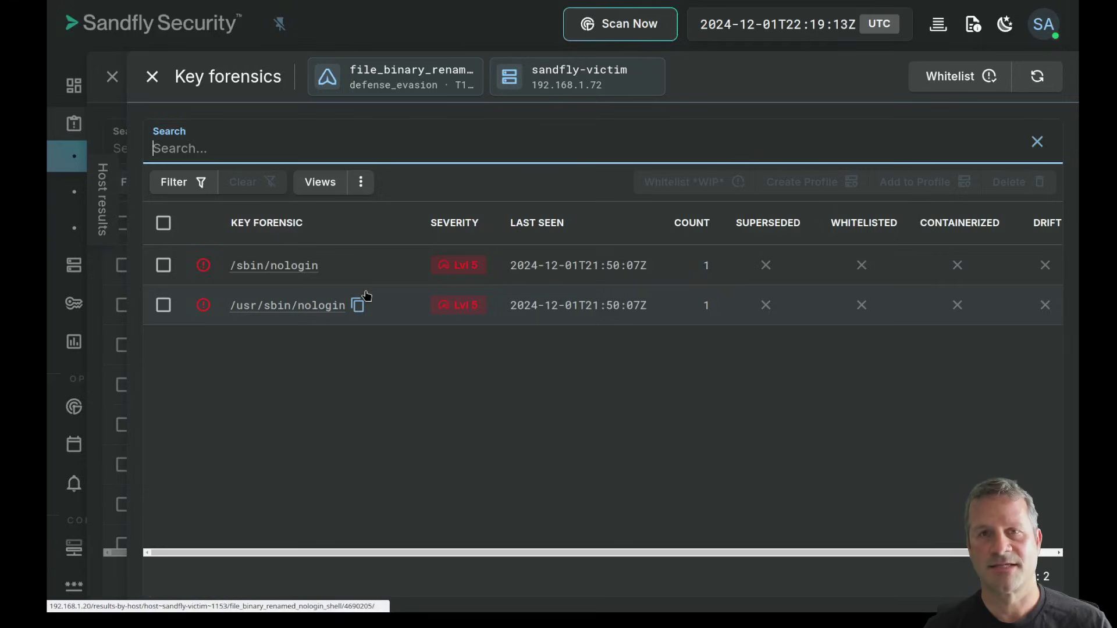
Open the full result for /usr/sbin/nologin and highlight the flagged path in its description
click(289, 307)
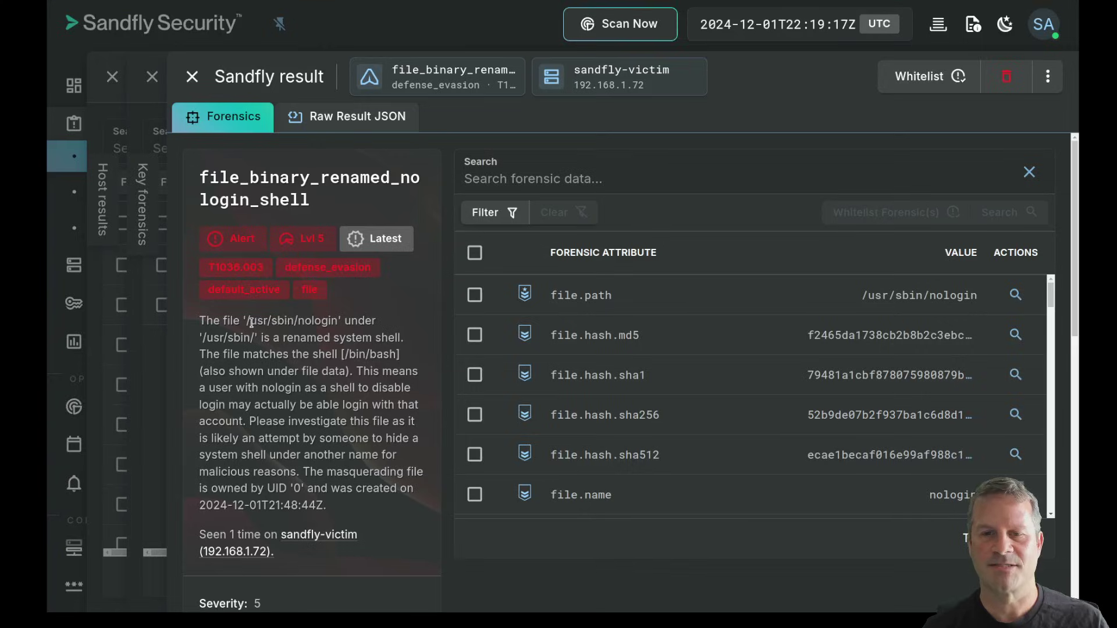
drag(247, 322, 396, 359)
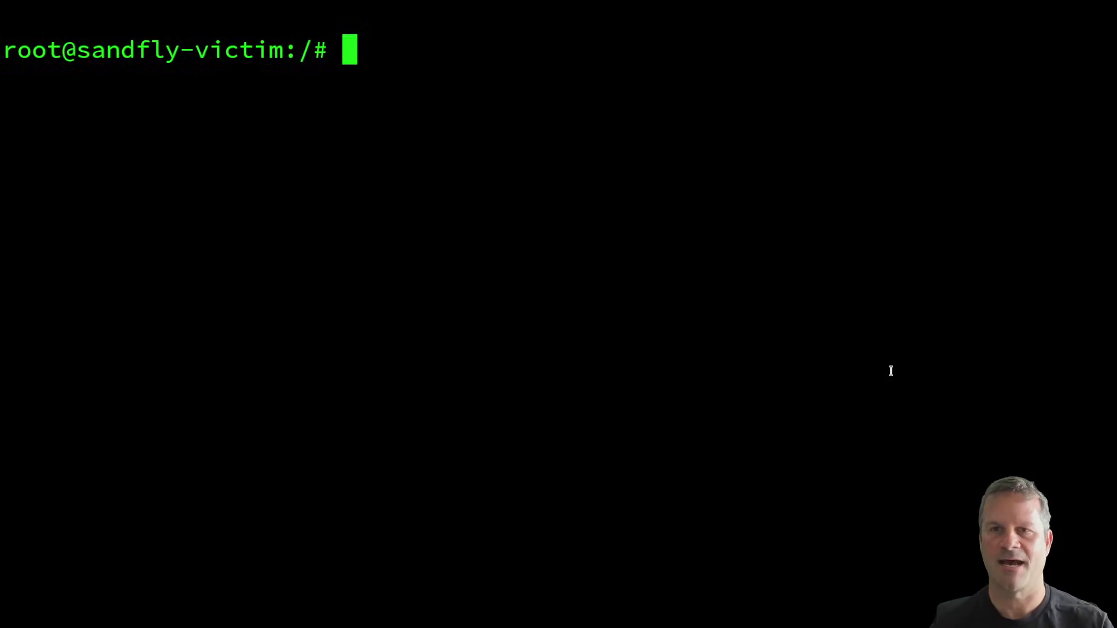
Run cat /etc/passwd and highlight the /usr/sbin/nologin shell on the mail line
text(cat /etc/pass)
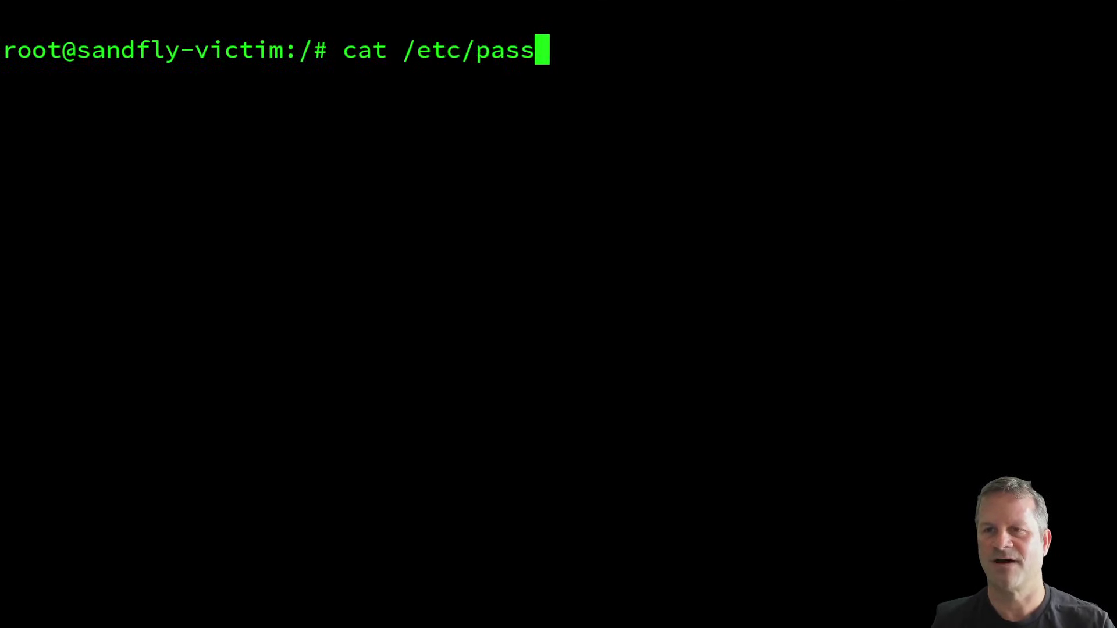
text(wd)
key(Return)
scroll(640, 236, up, 8)
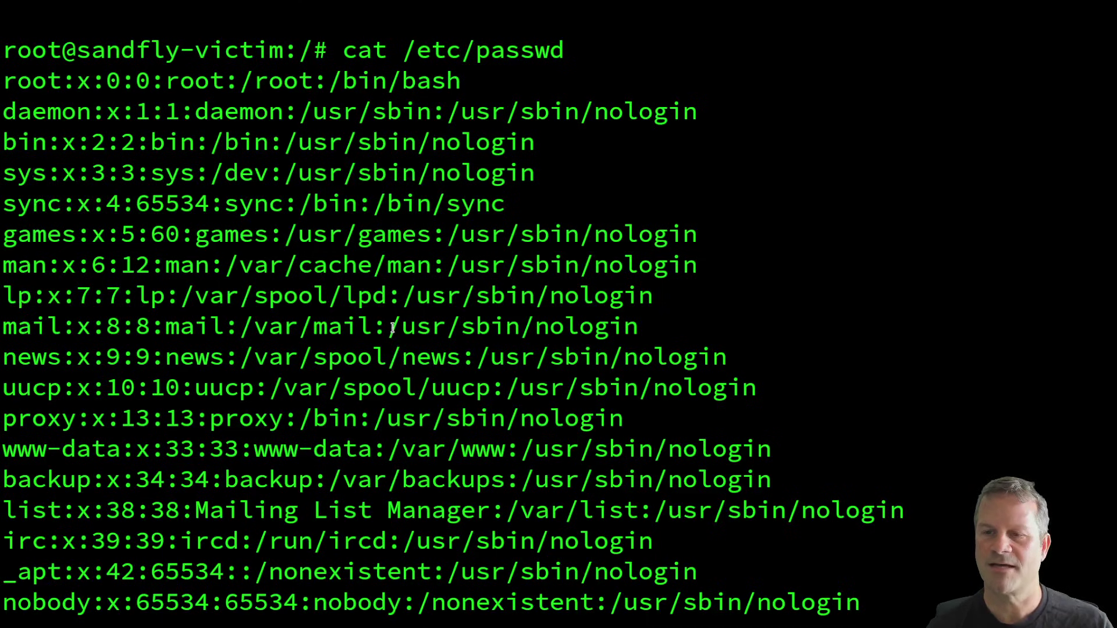
drag(392, 328, 639, 329)
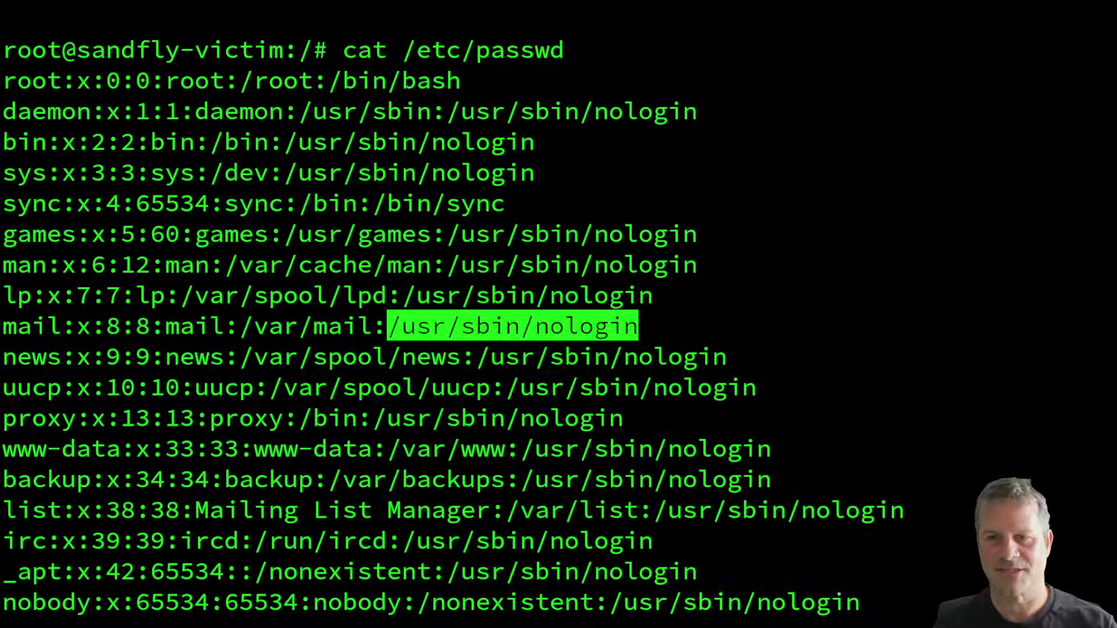
Compute the SHA1 hash of /sbin/nologin with sha1sum
key(Return)
text(sha1)
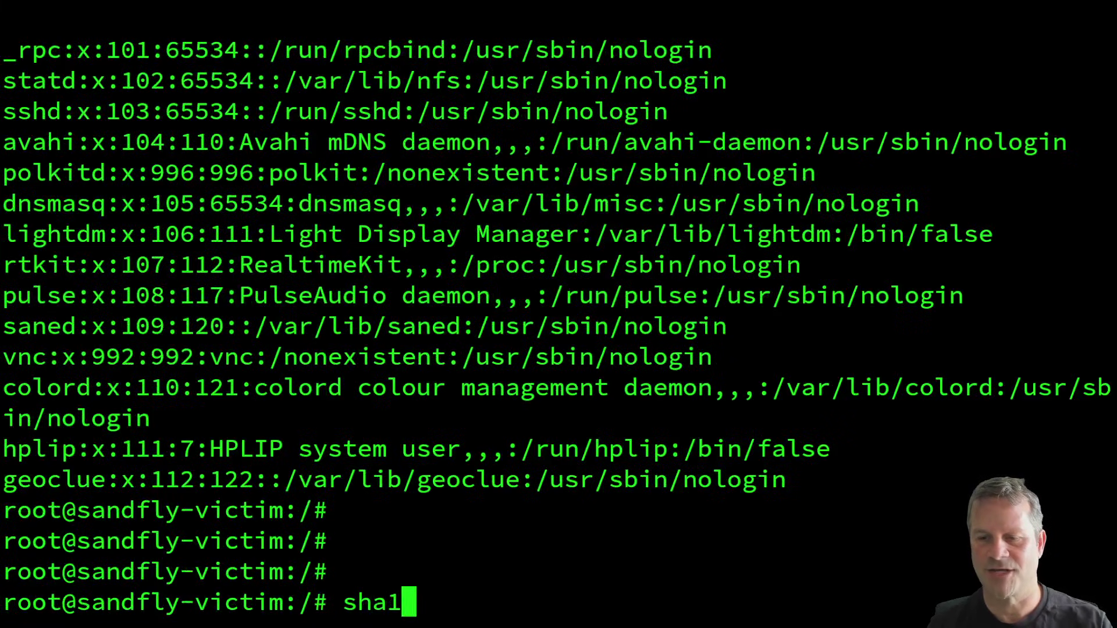
text(sum /sb)
key(BackSpace)
text(shb)
key(BackSpace)
key(BackSpace)
text(bin/nologin)
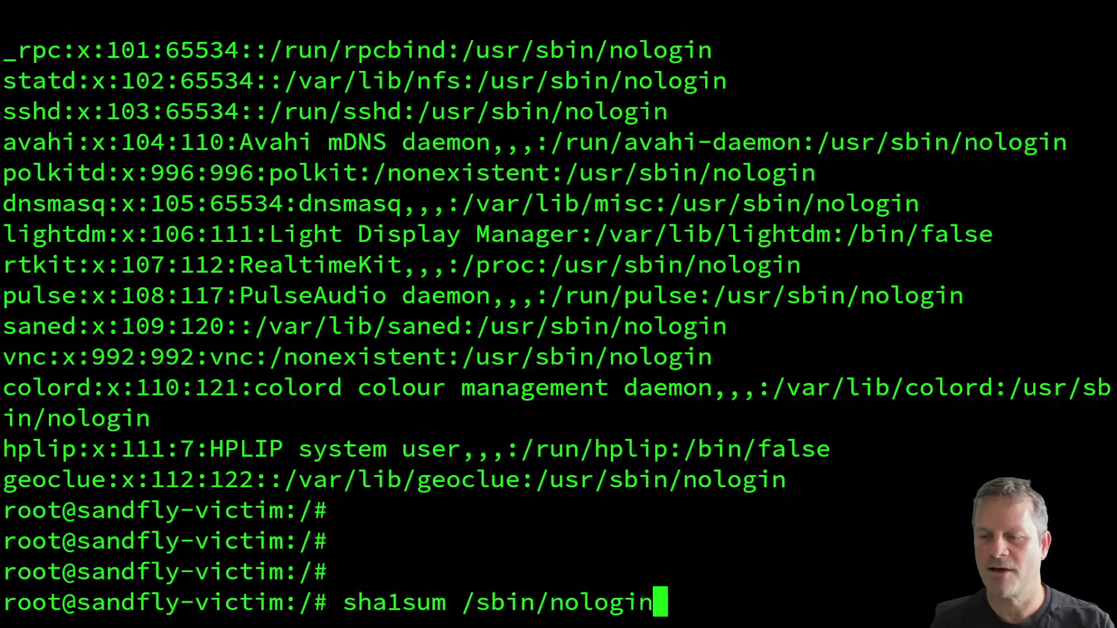
key(Return)
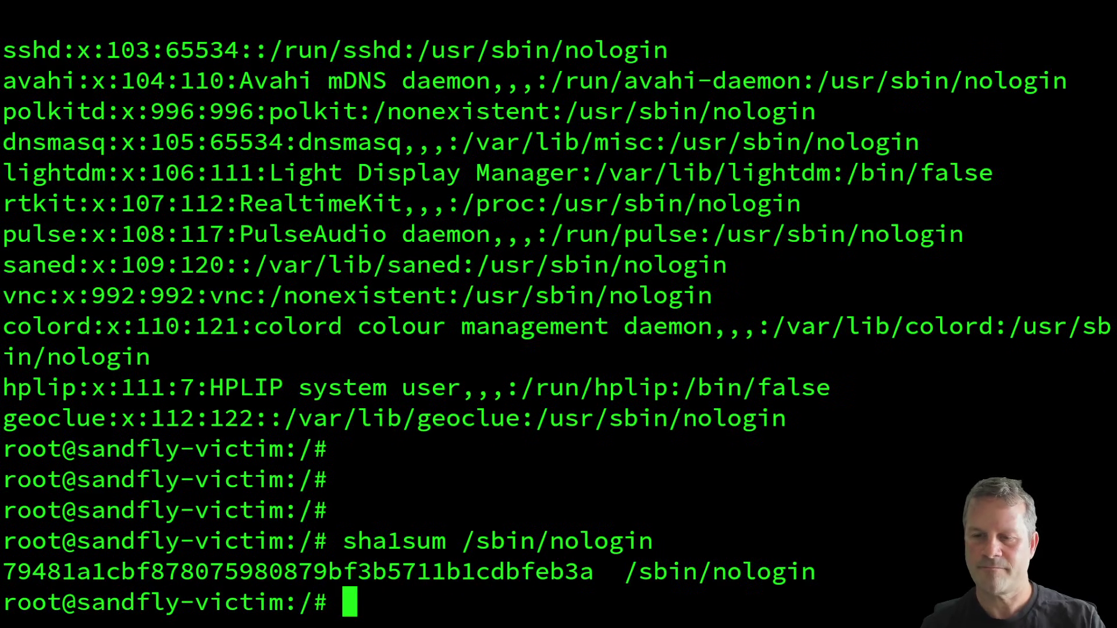
Hash /bin/bash with sha1sum and compare it to the matching /sbin/nologin hash
text(sha1sum /bi)
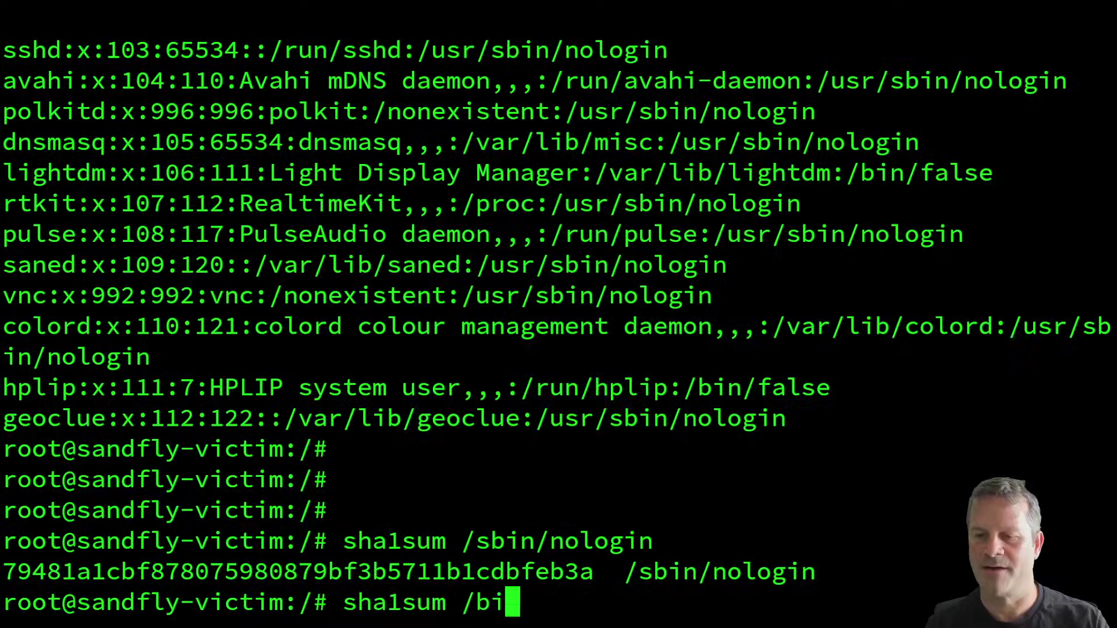
text(n/bash)
key(Return)
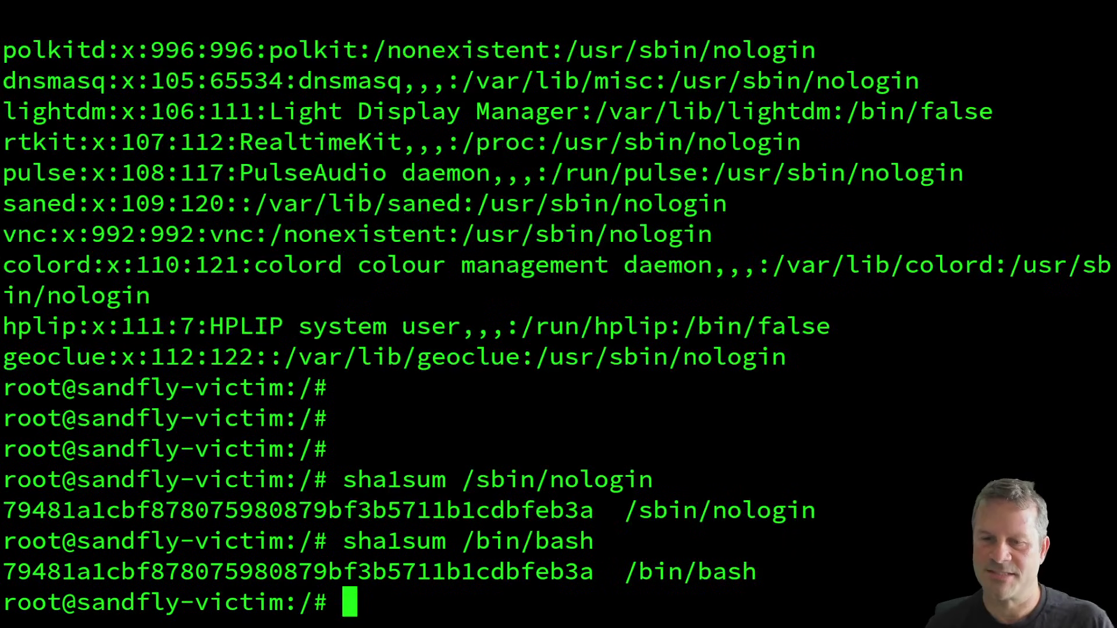
double_click(260, 509)
double_click(270, 569)
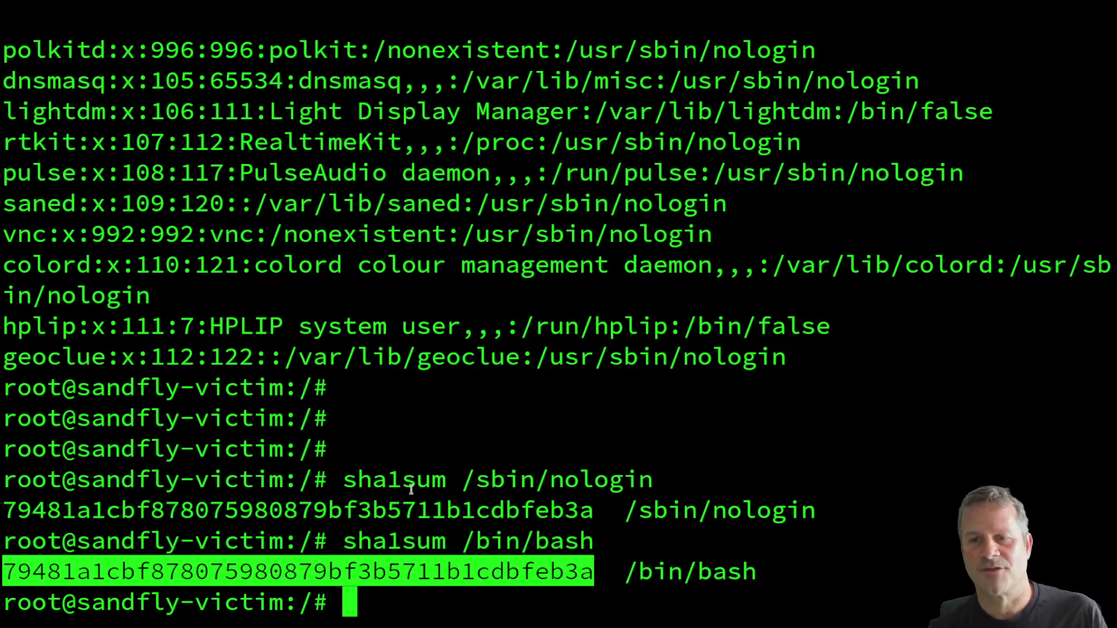
click(433, 426)
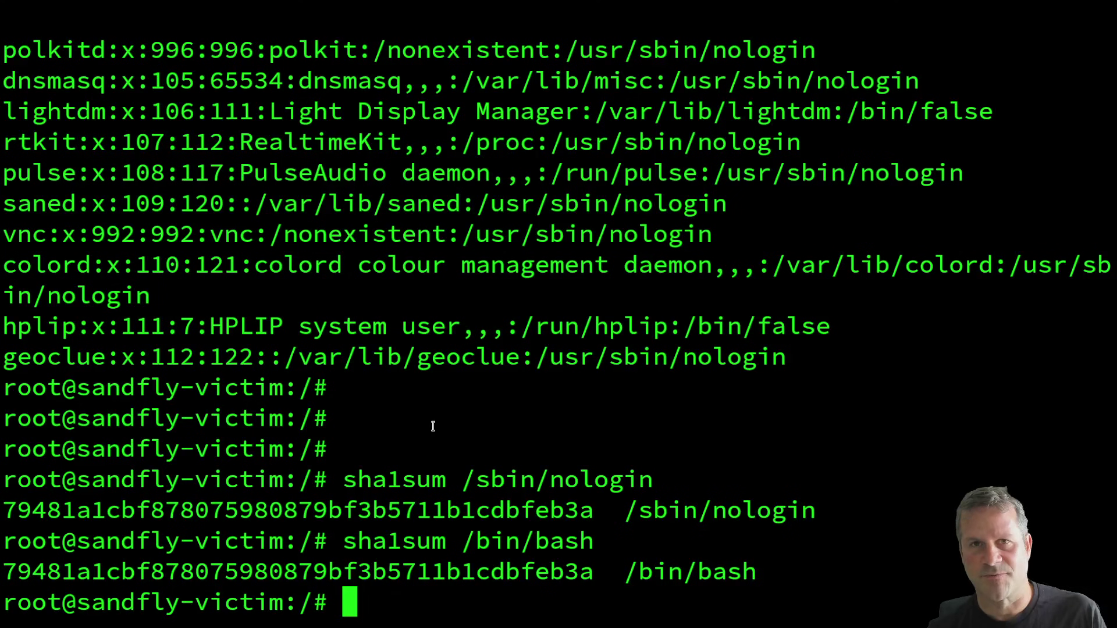
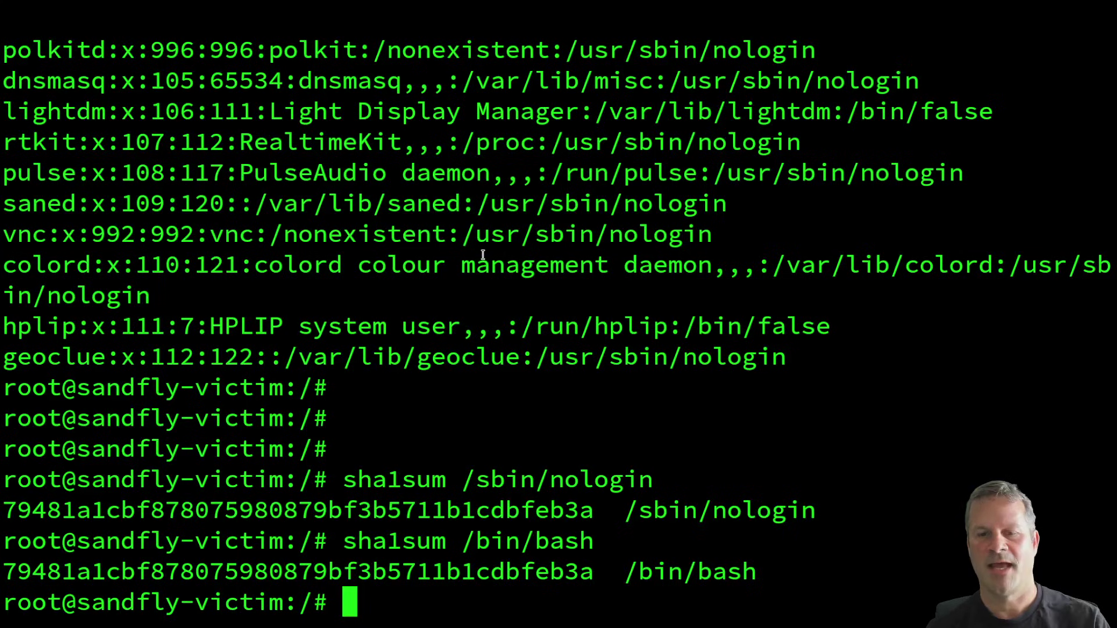
Run ls -al /tmp/hacked and highlight the uucp owner and group in the listing
text(ls -al /tmp/hac)
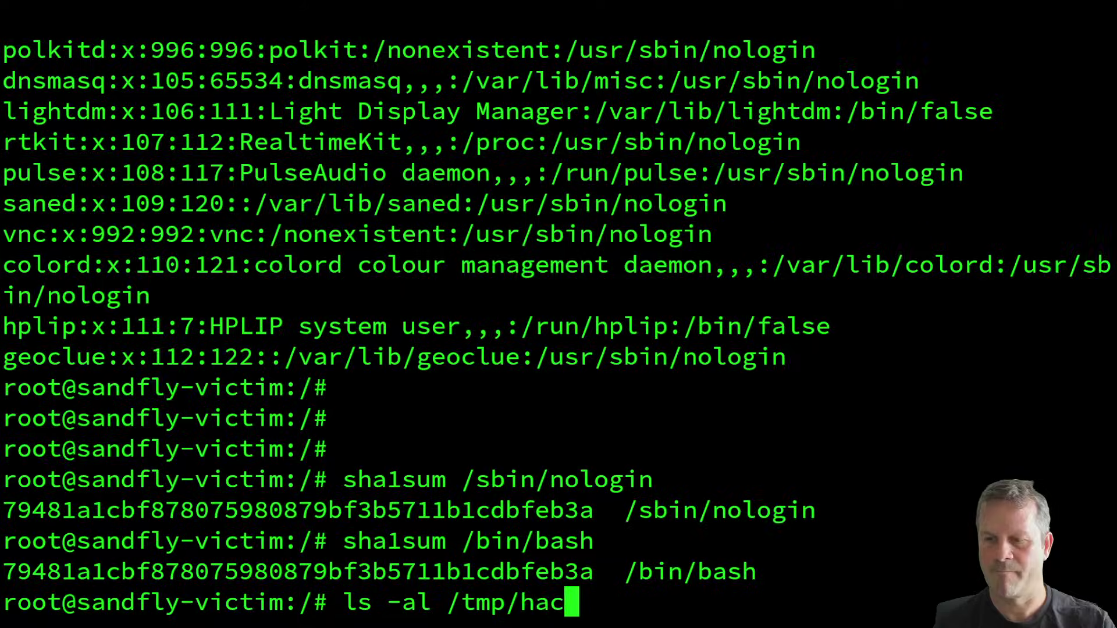
text(ked)
key(Return)
drag(195, 572, 331, 572)
Clear the owner highlight and close the file_binary_renamed_nologin_shell result
click(223, 573)
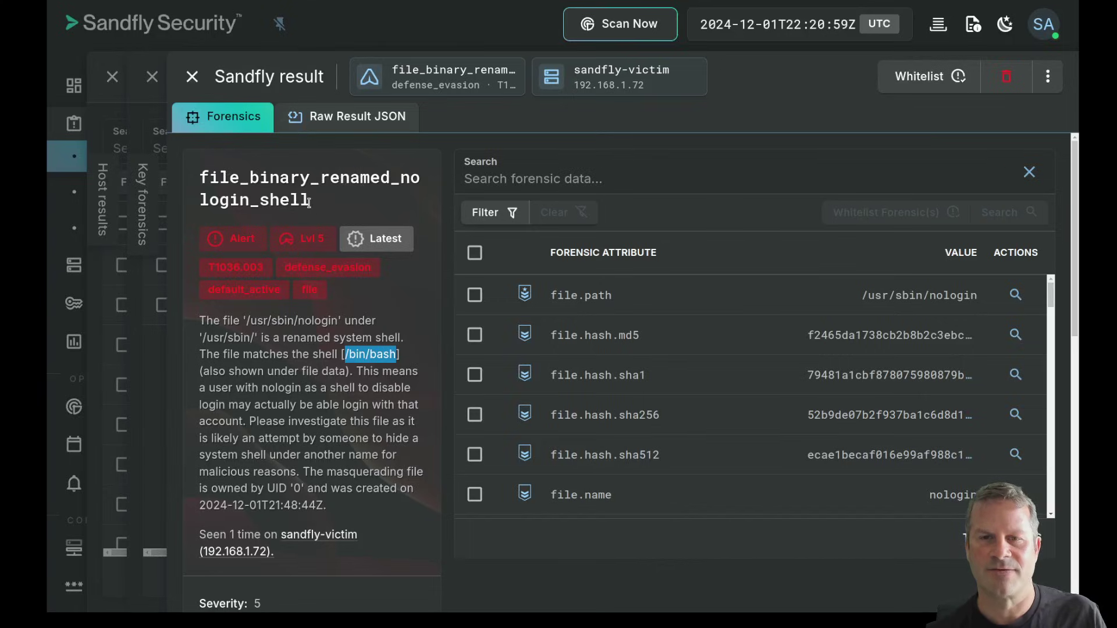
click(192, 76)
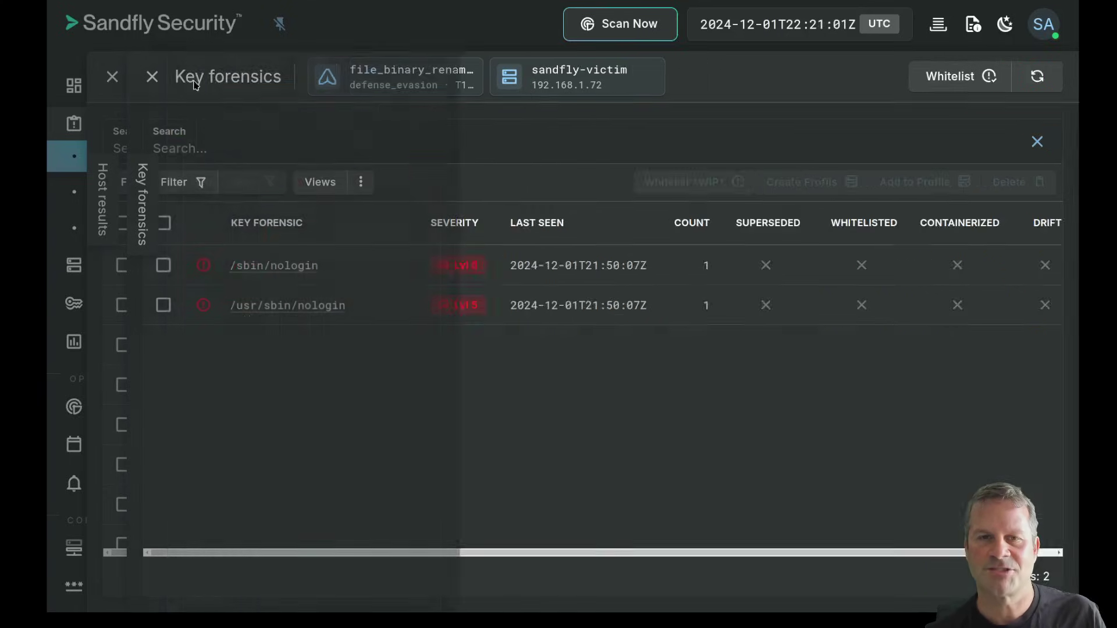
Return to host results and open the uucp account's user_default_user_password_present result
click(150, 76)
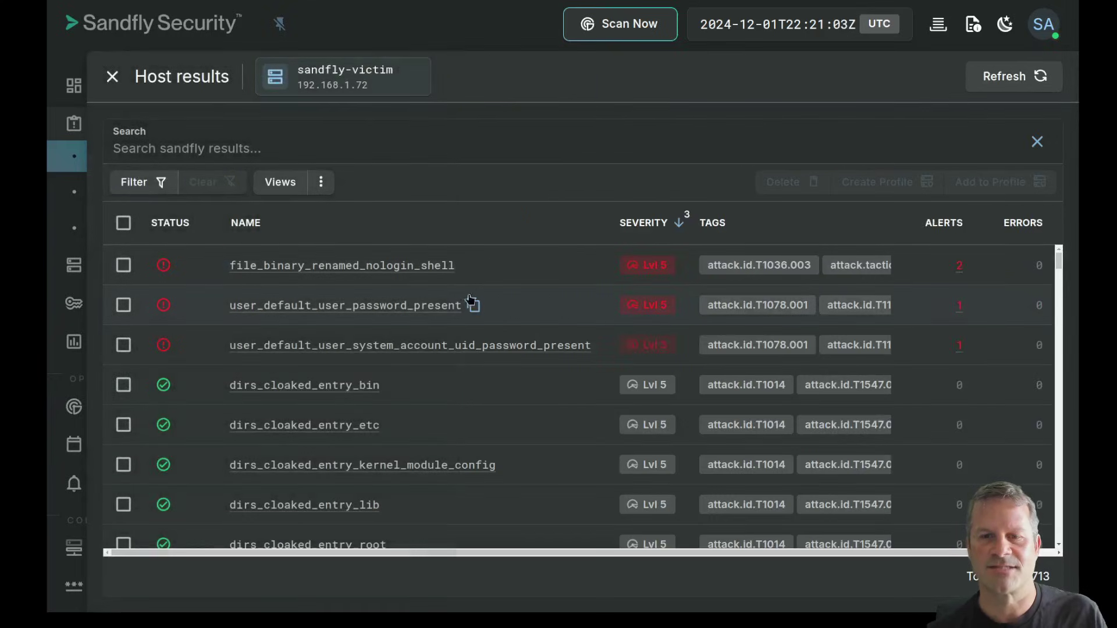
click(359, 306)
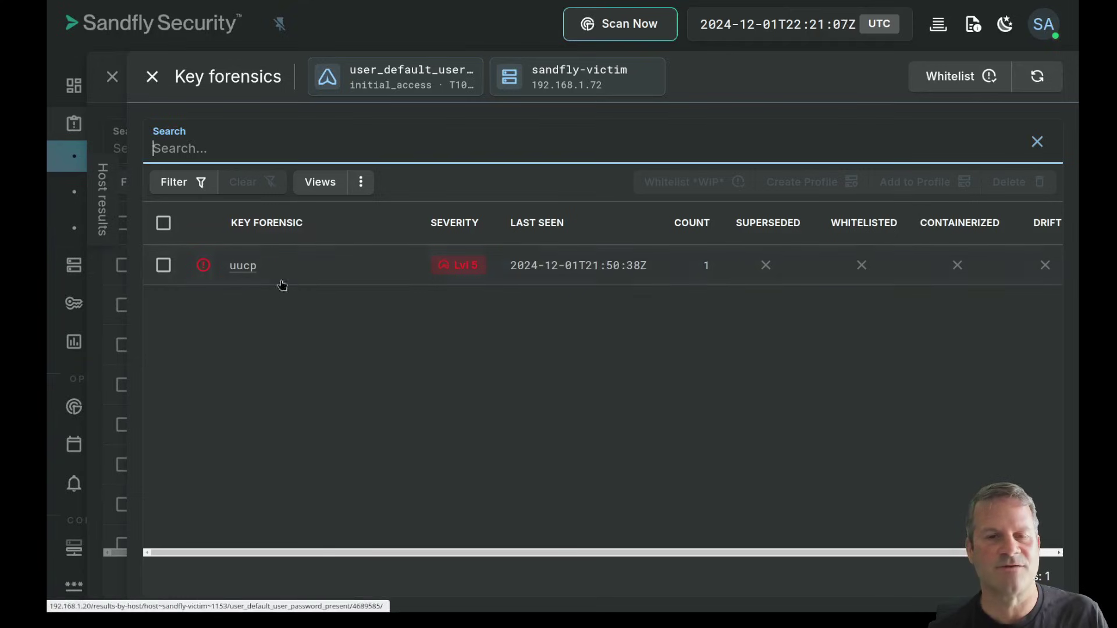
click(242, 266)
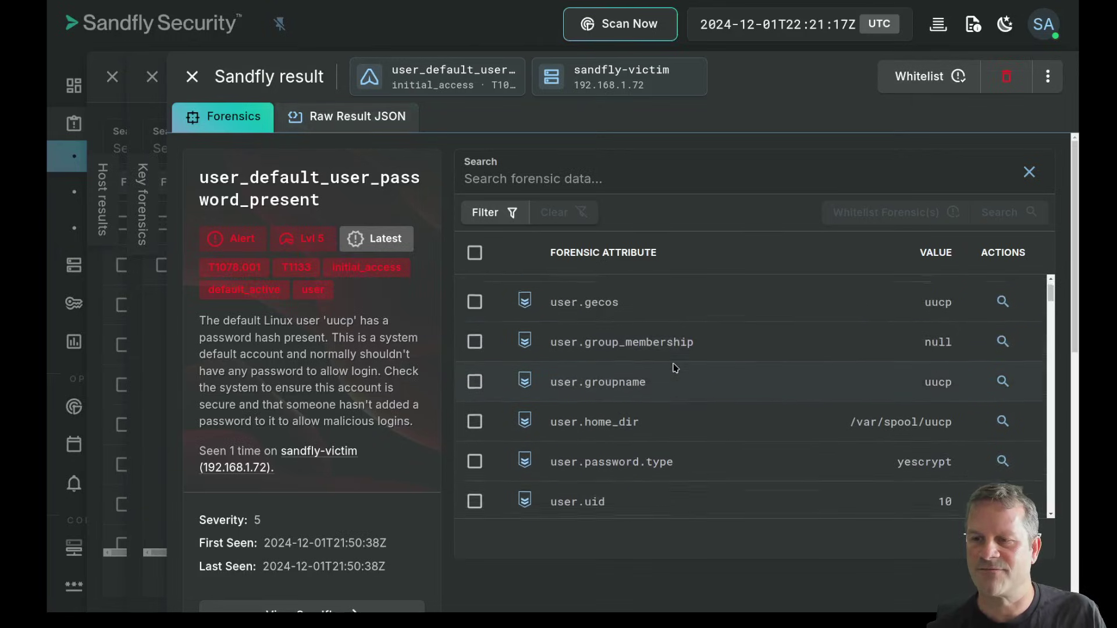
Show the uucp result's raw JSON and highlight its /usr/sbin/nologin shell
click(352, 117)
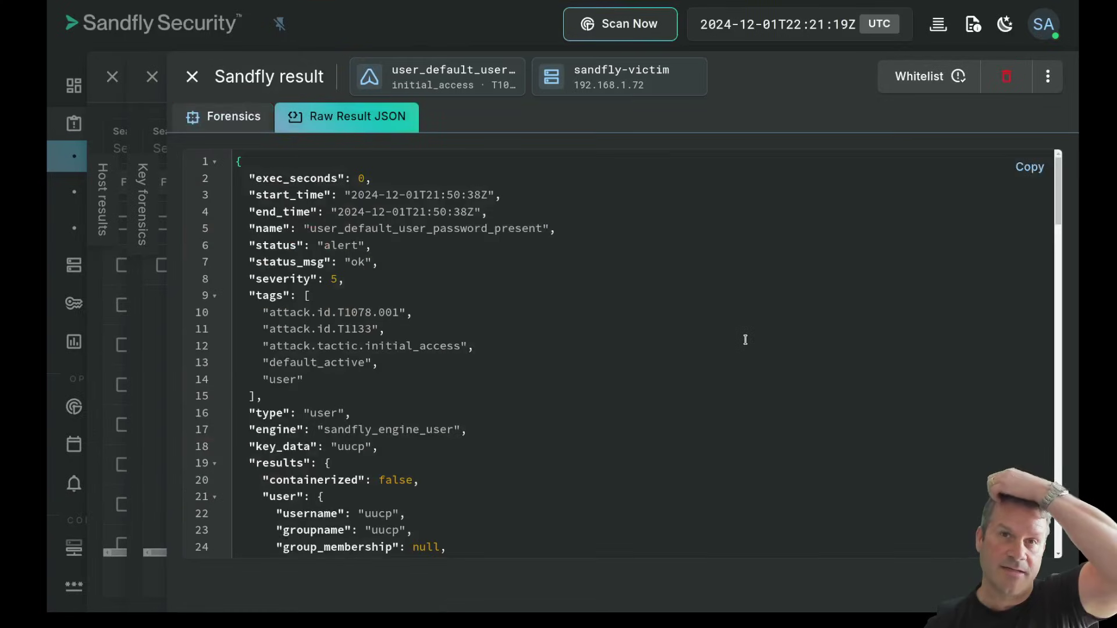
scroll(750, 328, down, 1)
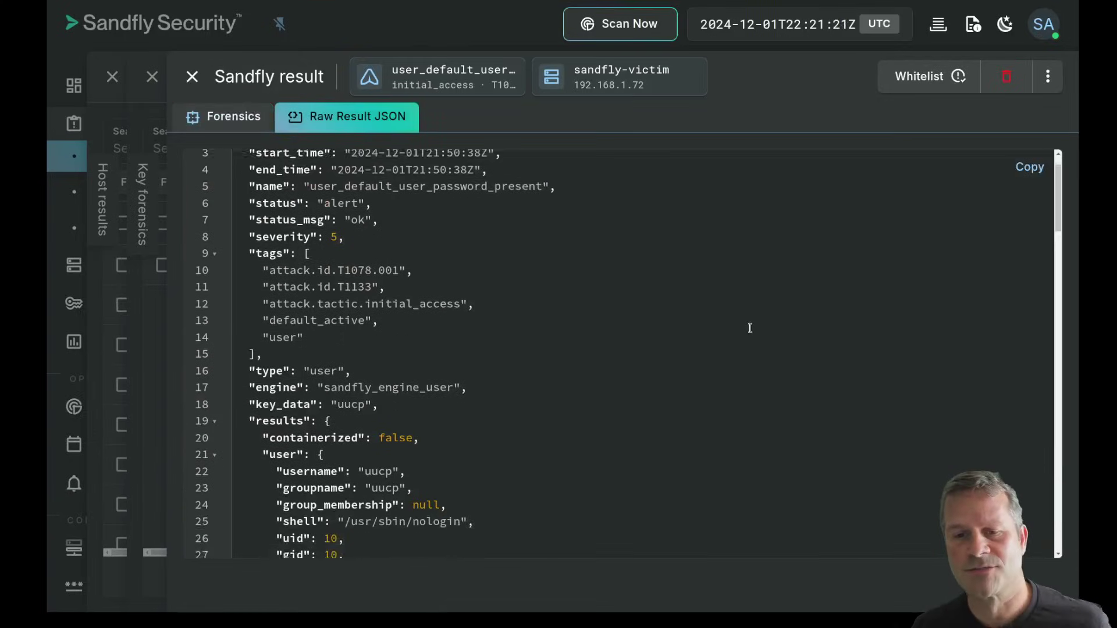
scroll(474, 381, down, 3)
drag(345, 364, 462, 359)
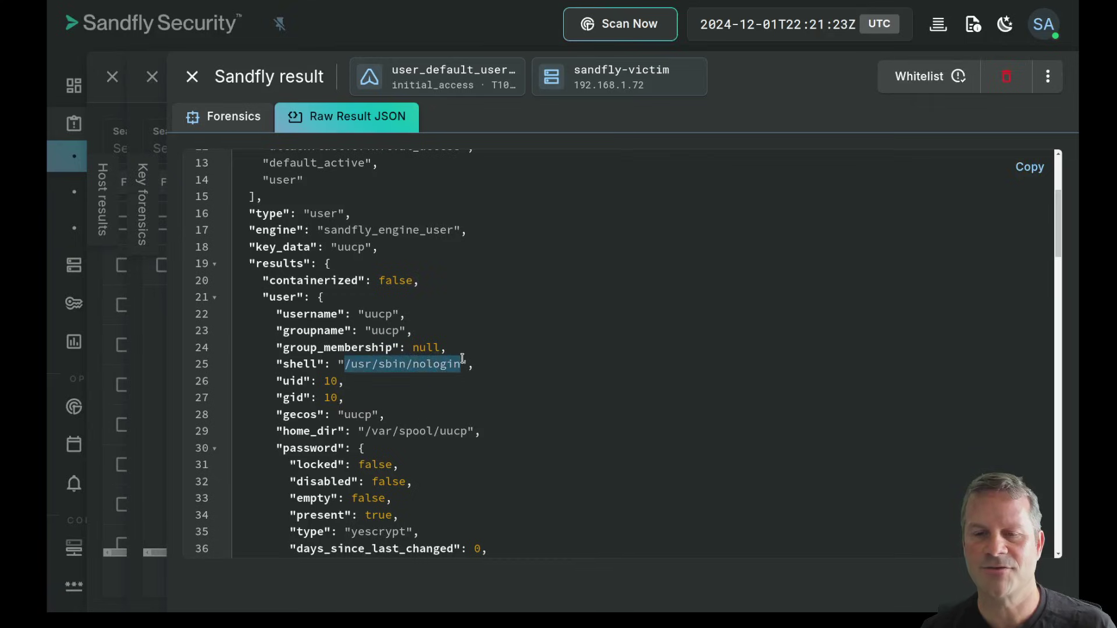
click(627, 390)
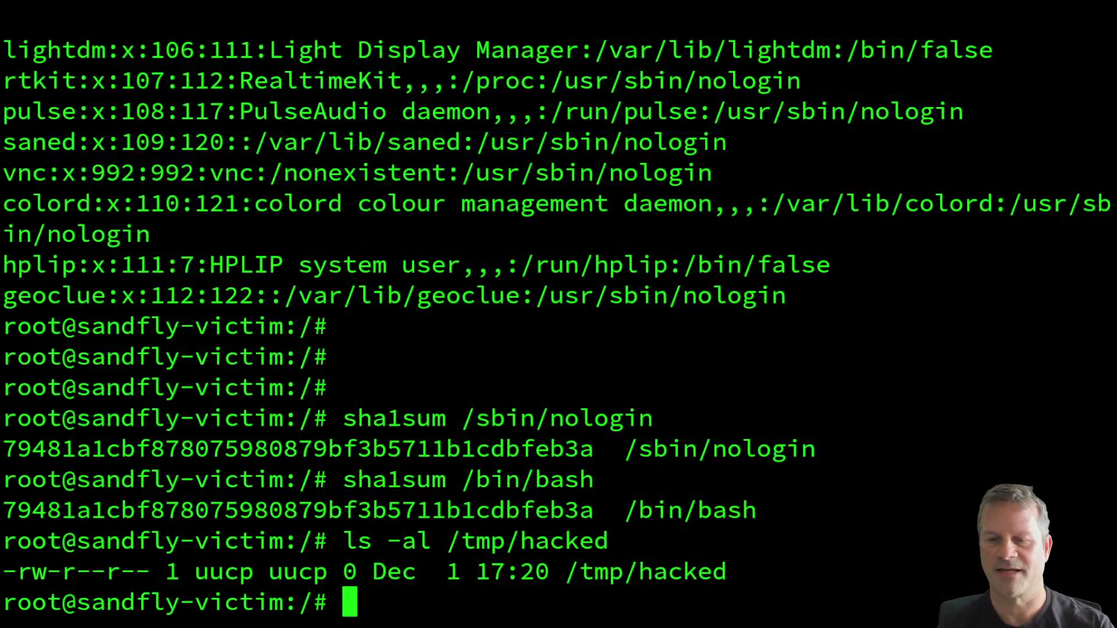
Begin a cat command at the prompt, typing 'cat /'
text(cat /)
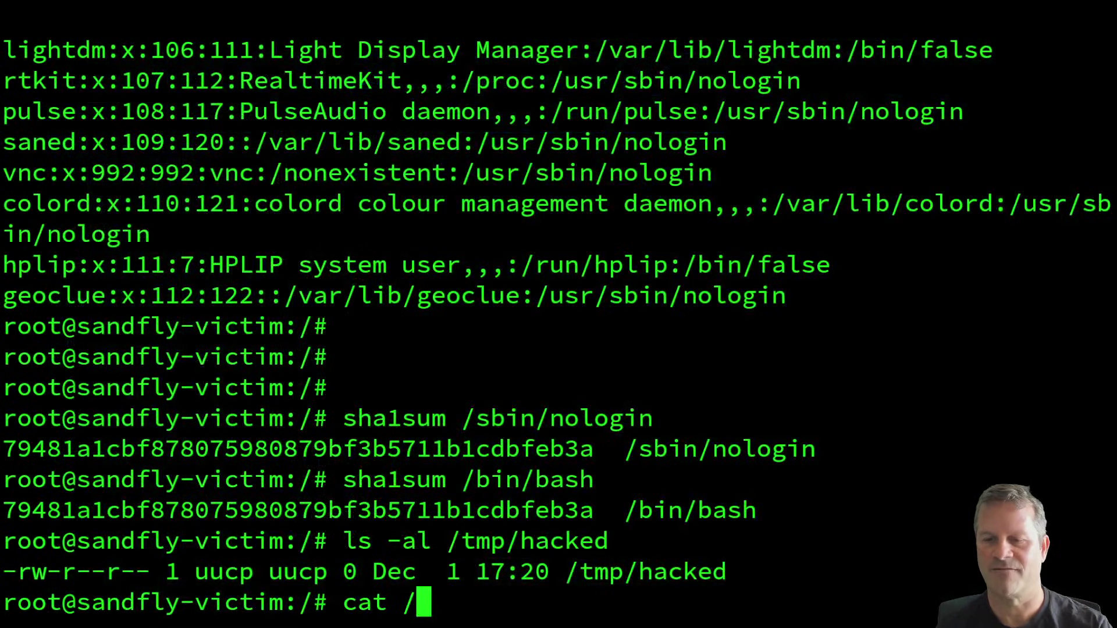
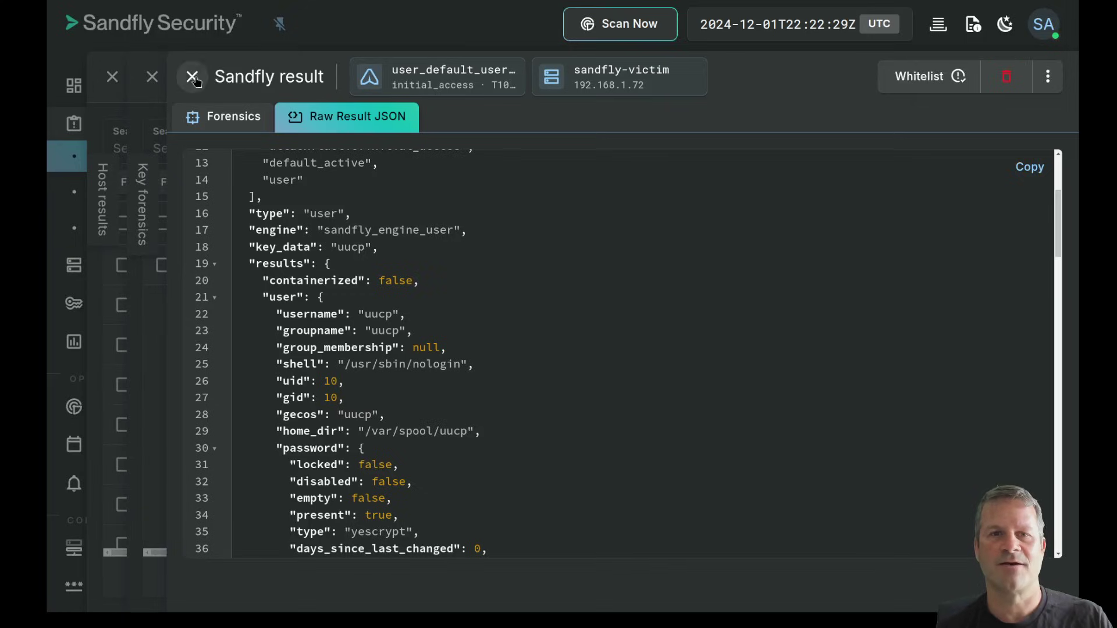
Close the sandfly-victim raw JSON, Key forensics and Host results panels, then return to the Dashboard
click(192, 77)
click(117, 77)
click(112, 77)
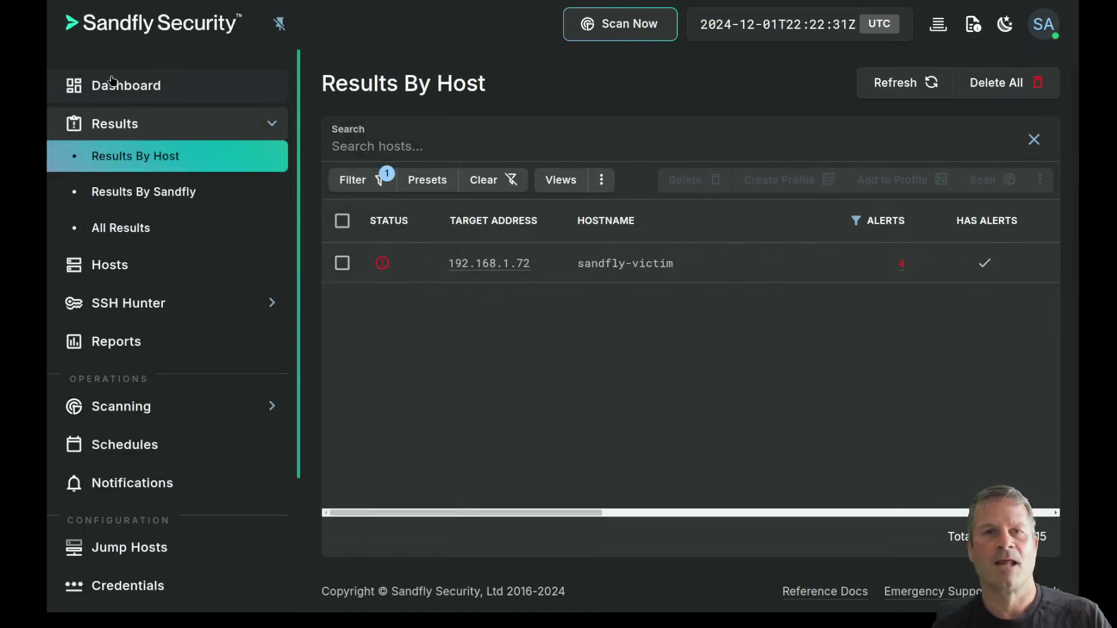
click(112, 81)
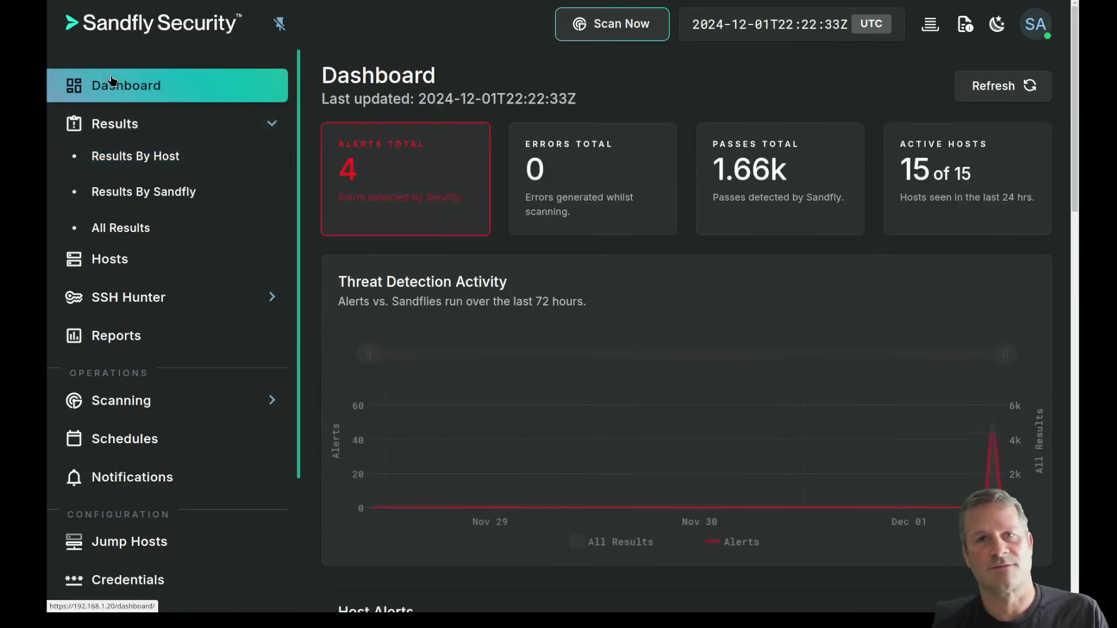